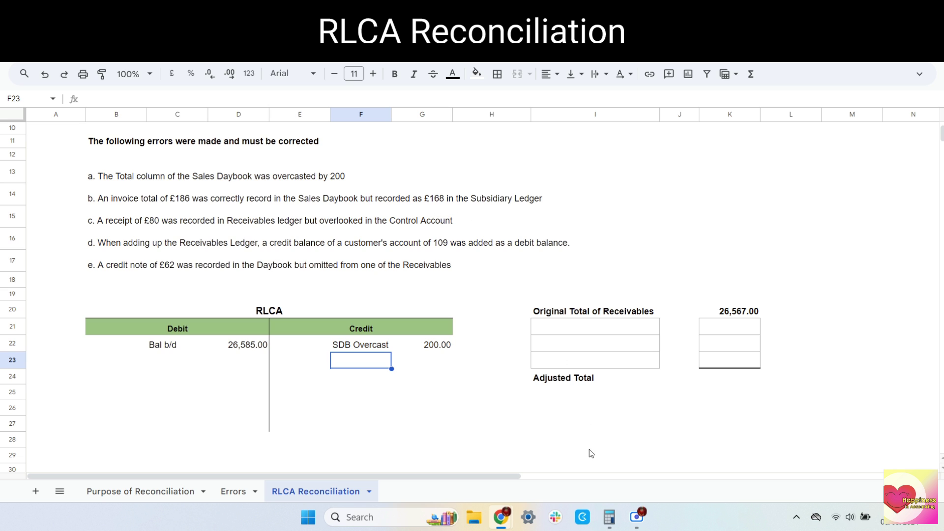
# Switch to Calculator and work out 186 minus 168 for the misrecorded invoice in error b.
pyautogui.click(610, 517)
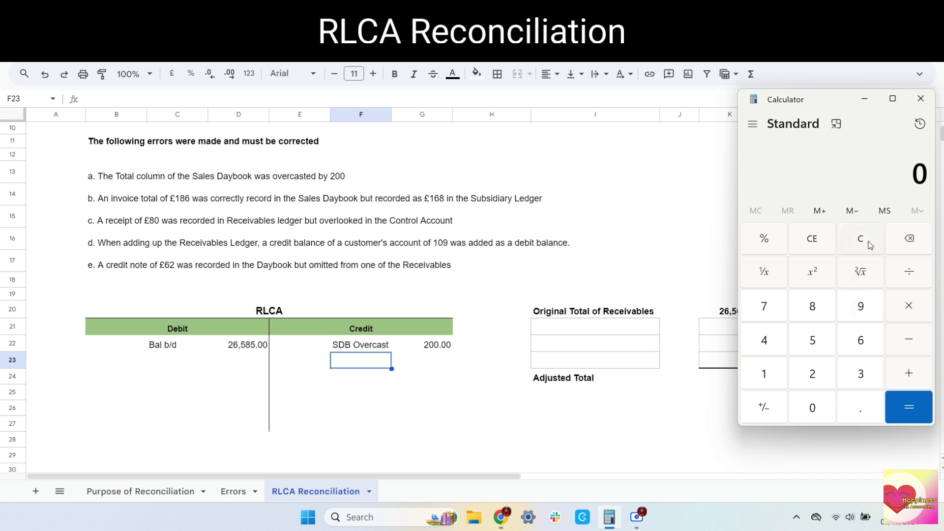
pyautogui.write('186 - ')
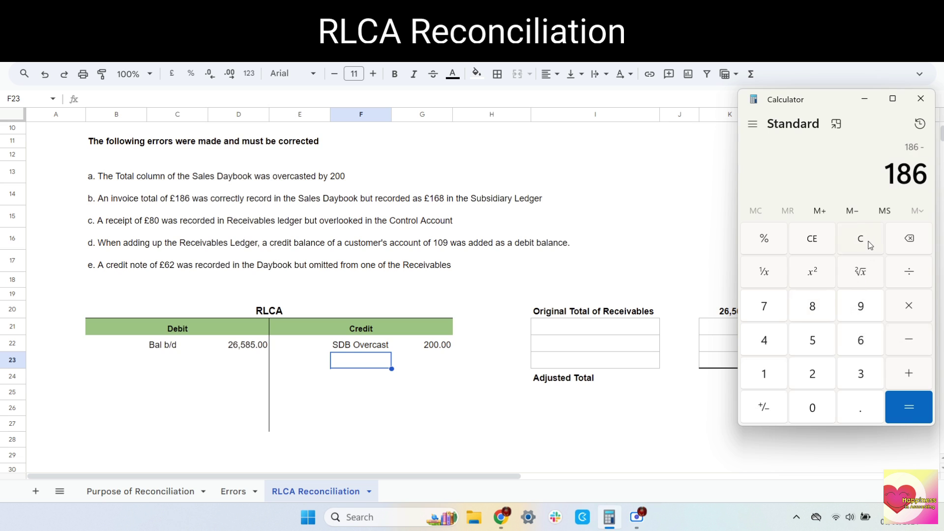
pyautogui.write('168')
pyautogui.press('Return')
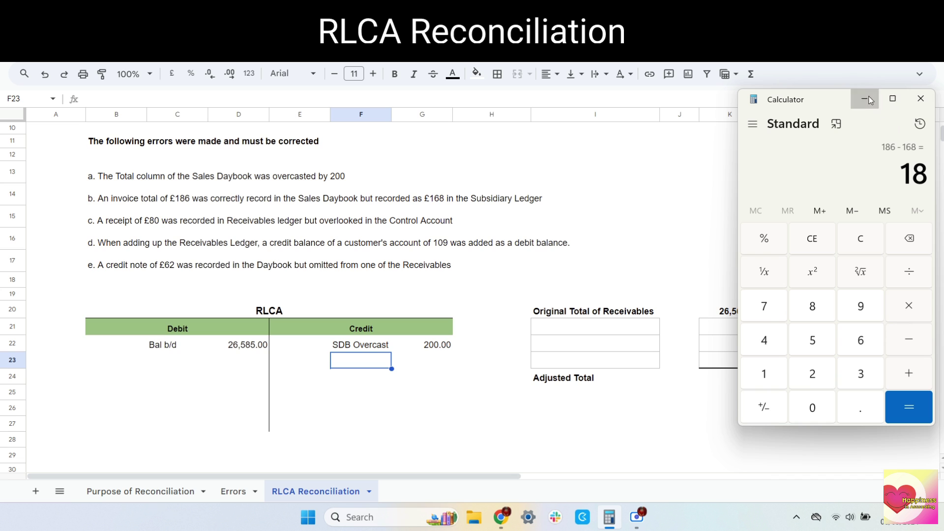
pyautogui.click(866, 99)
# Record the first adjustment under Original Total of Receivables in row 21 as SDB with the amount 18.
pyautogui.click(745, 332)
pyautogui.write('18')
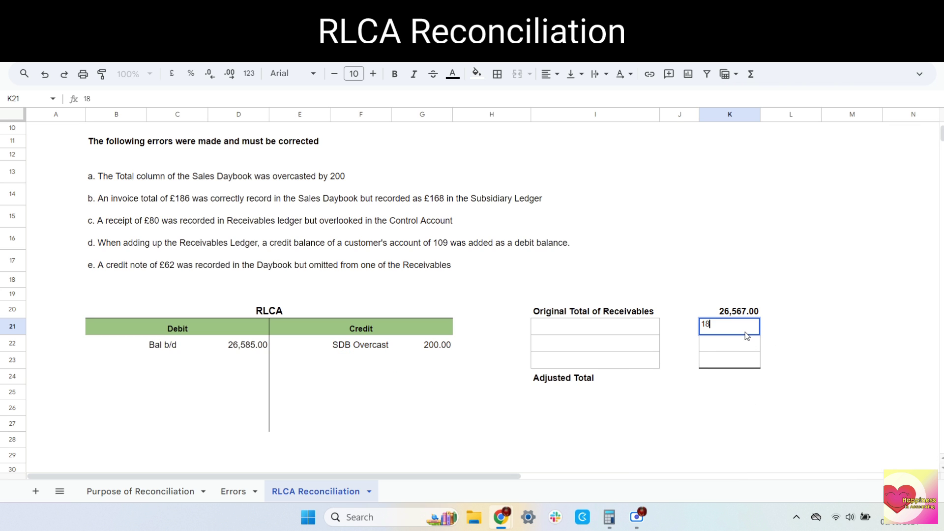
pyautogui.click(604, 329)
pyautogui.write('SDB')
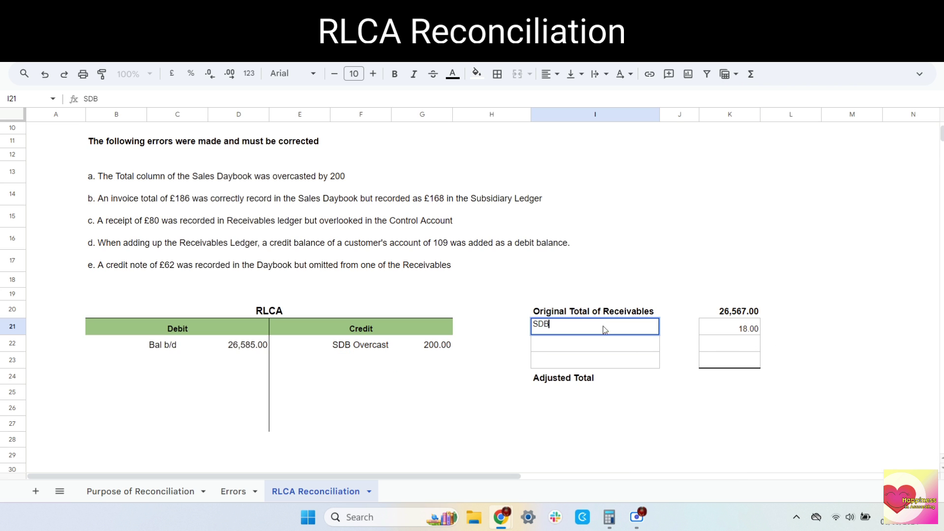
pyautogui.press('Return')
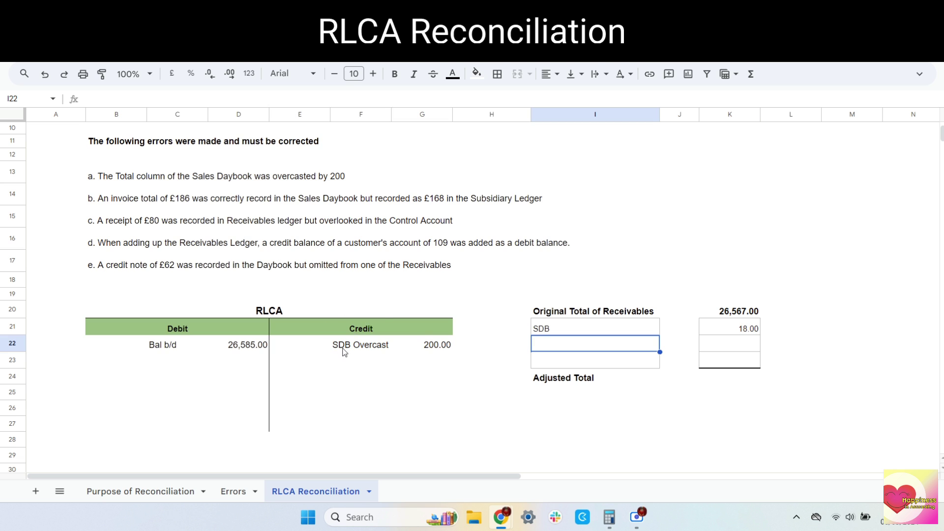
# Add a Cash Received entry of 80 below SDB Overcast on the credit side of the RLCA.
pyautogui.click(436, 358)
pyautogui.write('80')
pyautogui.press('Return')
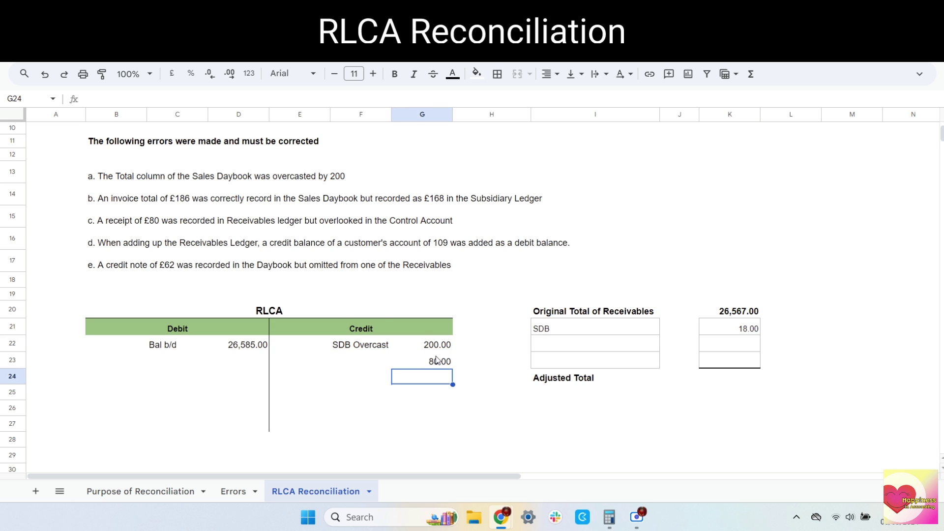
pyautogui.click(359, 366)
pyautogui.write('C')
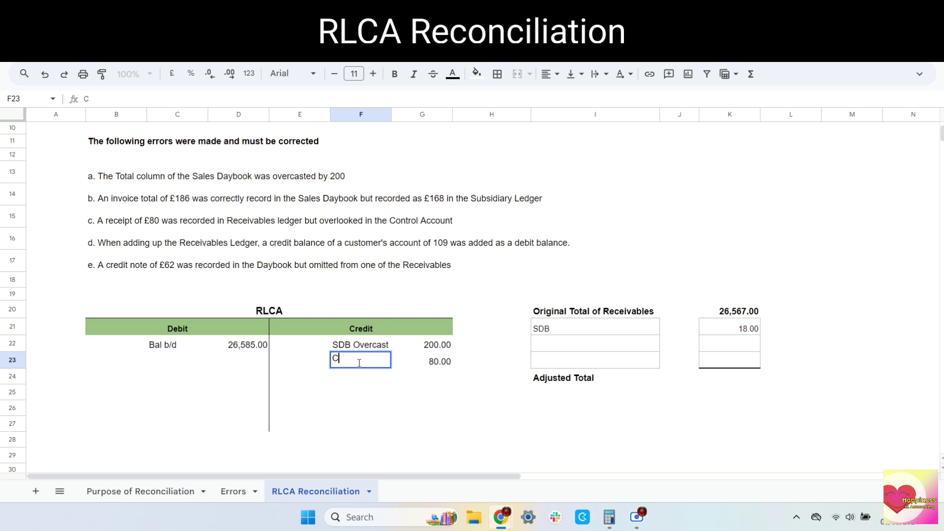
pyautogui.write('ash Received')
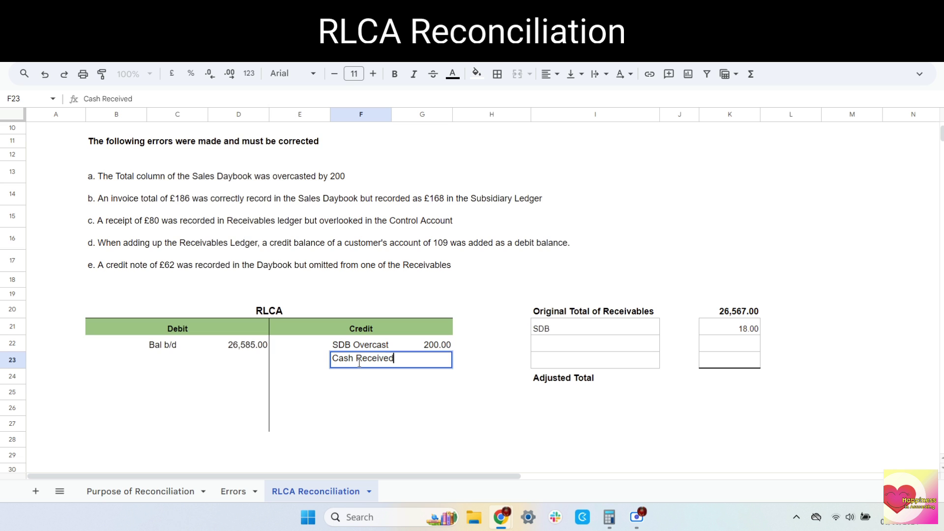
pyautogui.press('Return')
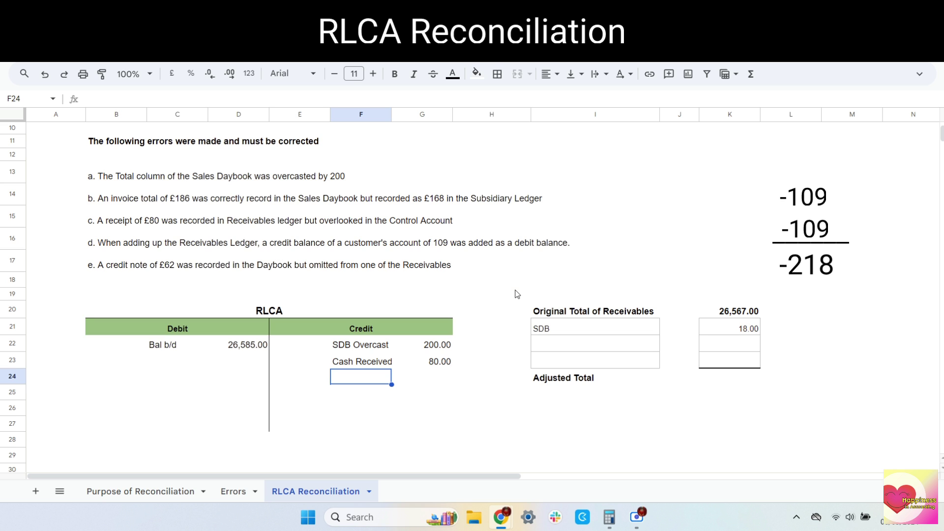
# Record the second receivables adjustment in row 22 as "Credit Balance entered as debit" with the amount -218.
pyautogui.click(719, 346)
pyautogui.write('-218')
pyautogui.press('Return')
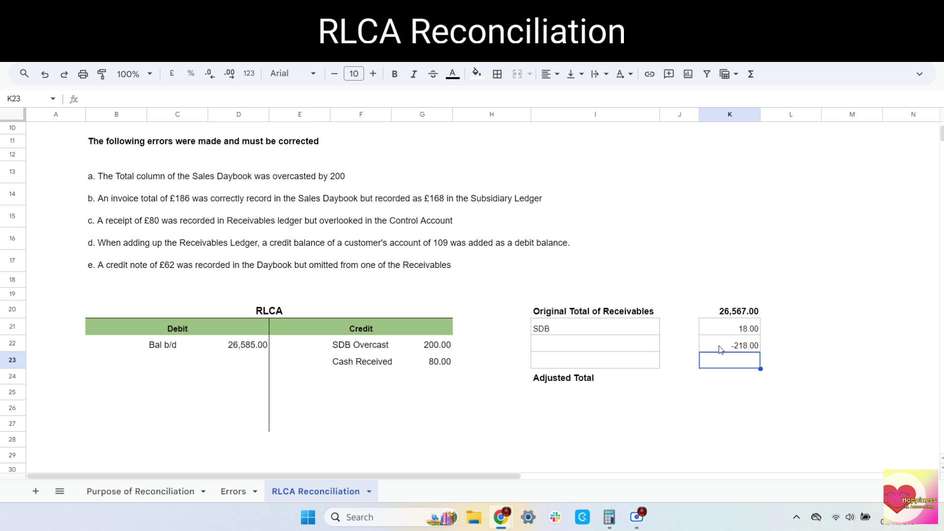
pyautogui.click(580, 346)
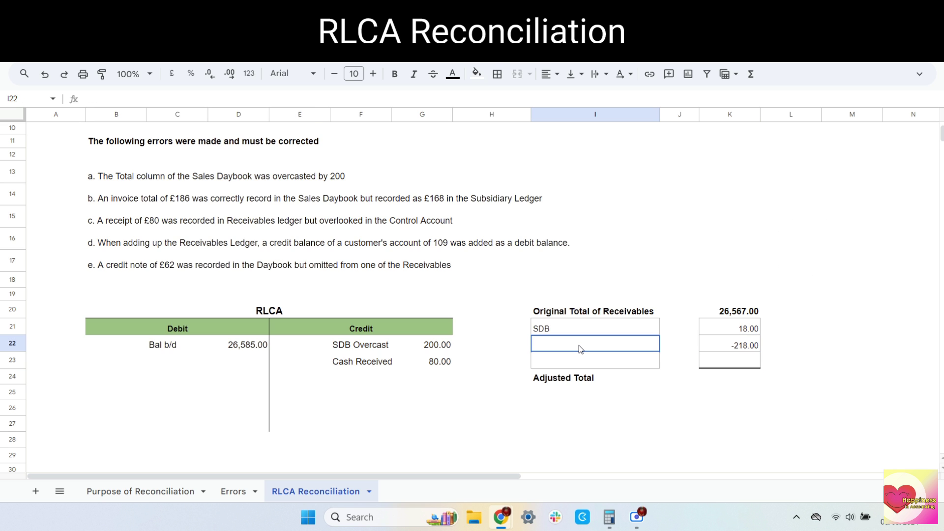
pyautogui.write('Credit')
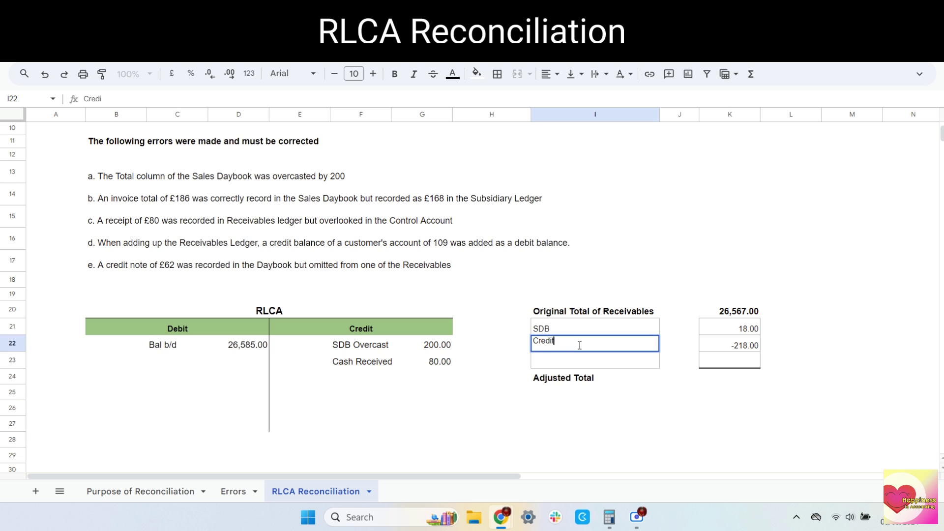
pyautogui.write(' Balance entered as debit')
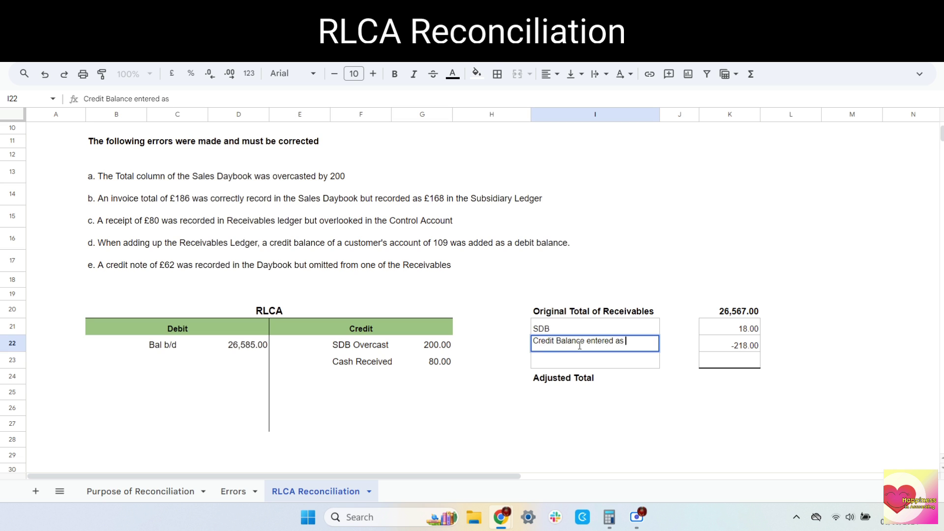
pyautogui.press('Return')
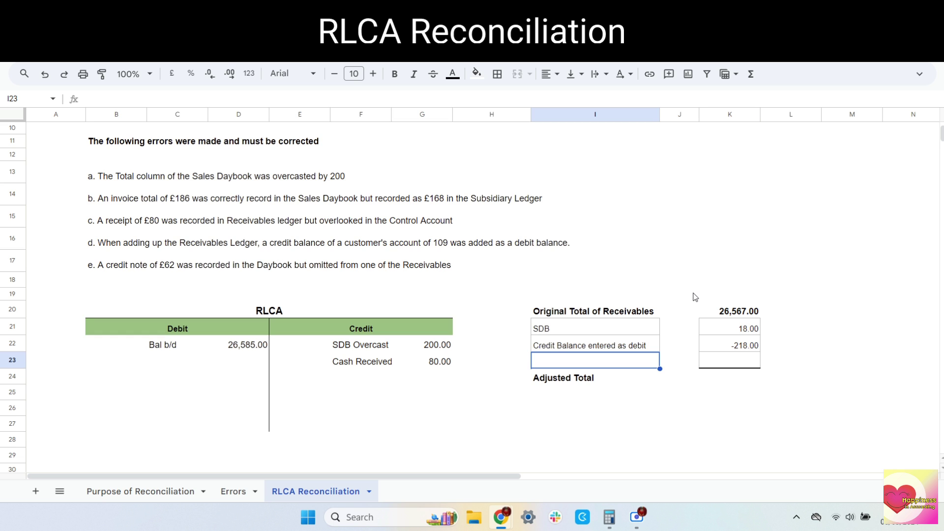
# Record the third receivables adjustment in row 23 as "Credit note" with the amount -62.
pyautogui.click(746, 362)
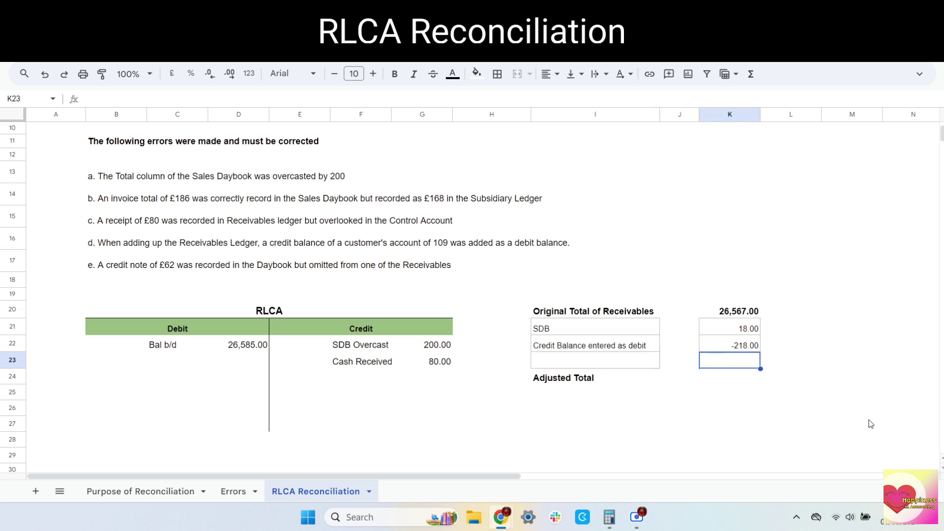
pyautogui.write('-62')
pyautogui.press('Return')
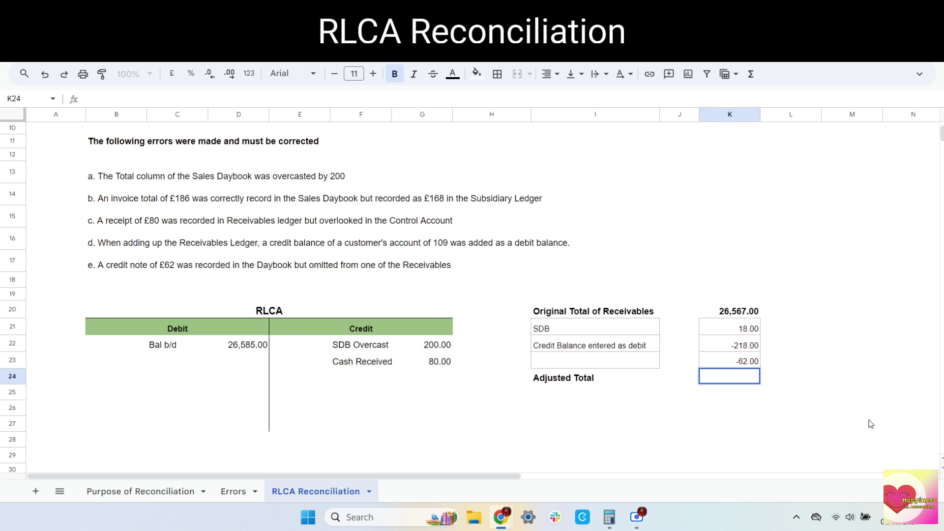
pyautogui.click(731, 453)
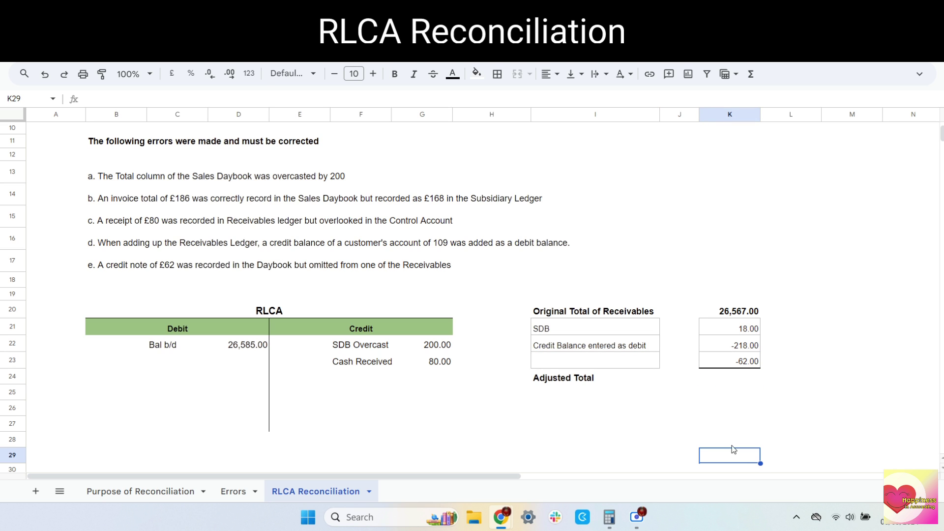
pyautogui.click(608, 364)
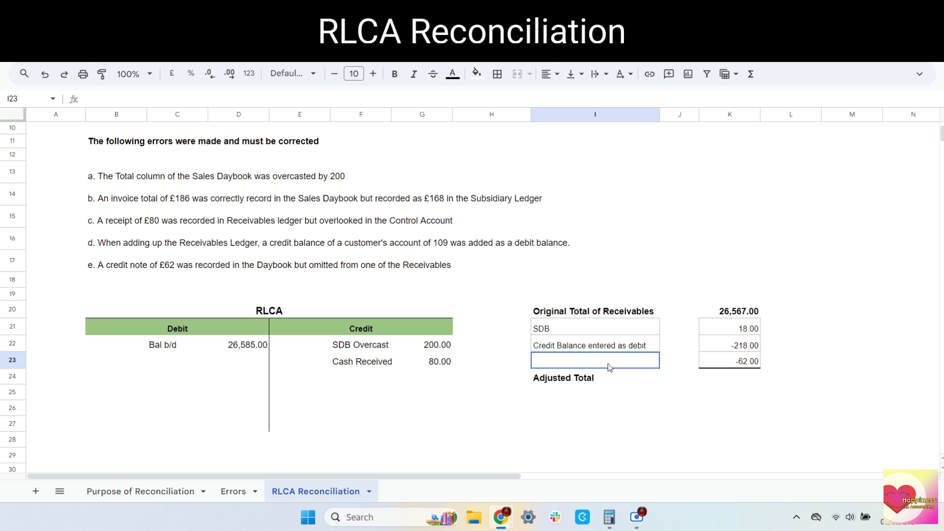
pyautogui.write('Credit note')
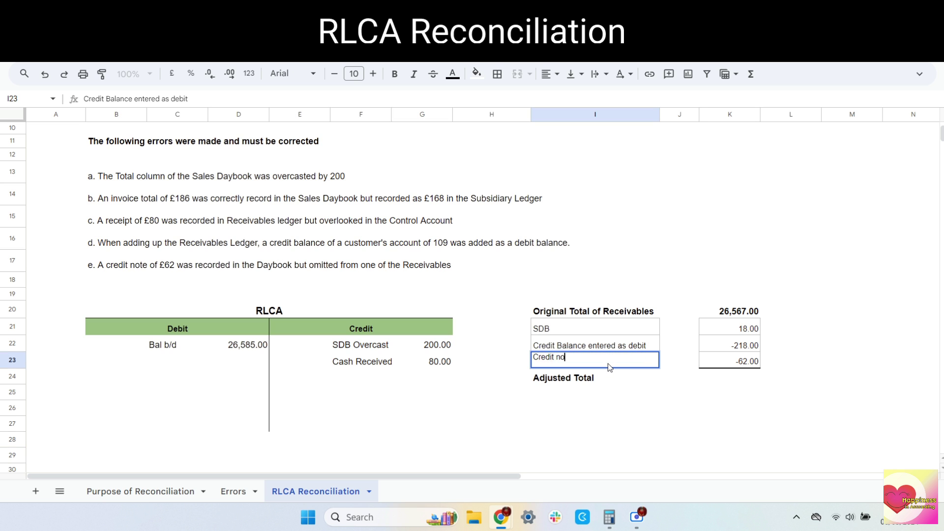
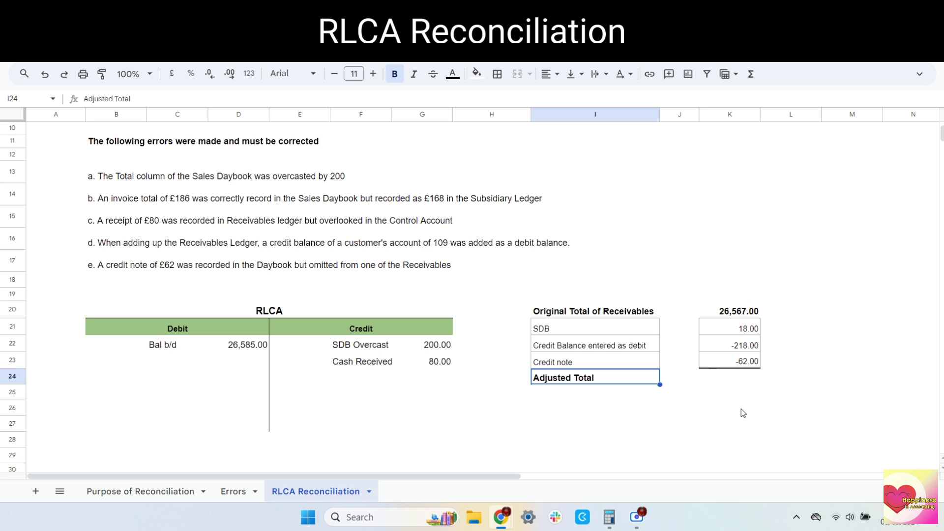
# Add a Total of 26585 on the debit side of the RLCA in row 25.
pyautogui.click(249, 389)
pyautogui.write('26585')
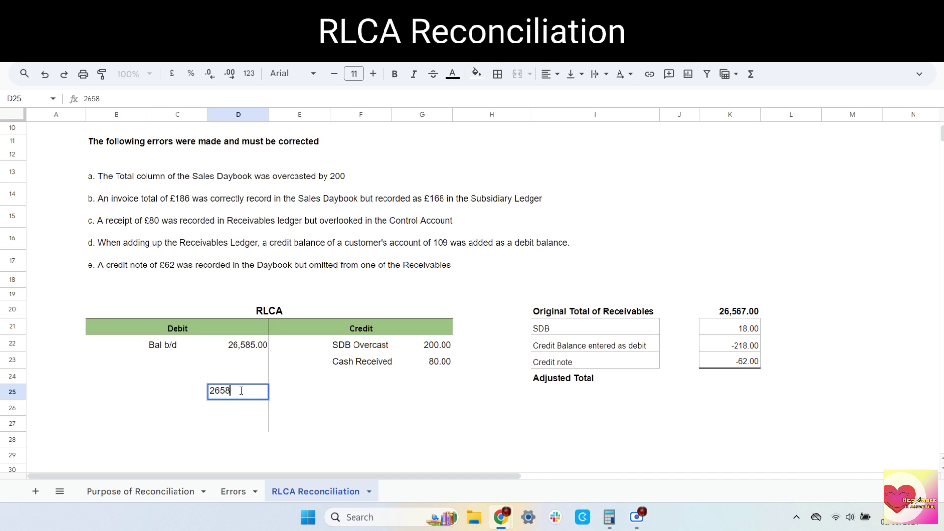
pyautogui.click(159, 396)
pyautogui.write('Total')
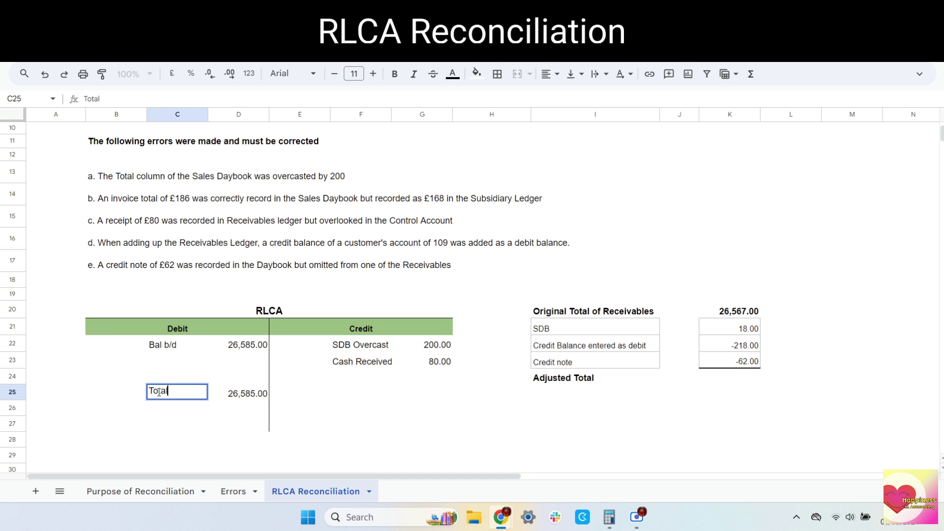
# Add a Total line on the credit side of the RLCA in row 25 with the amount 280.
pyautogui.click(351, 394)
pyautogui.write('Total')
pyautogui.click(436, 391)
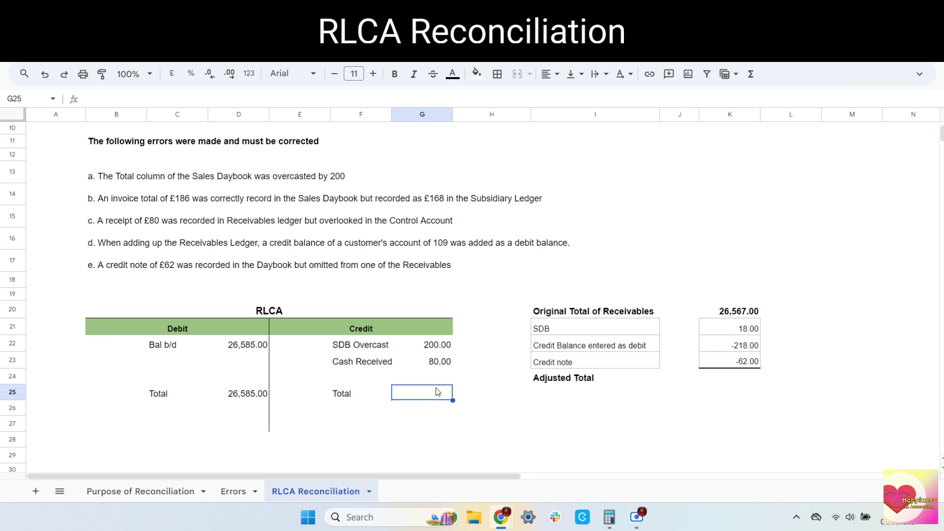
pyautogui.write('280')
pyautogui.press('Return')
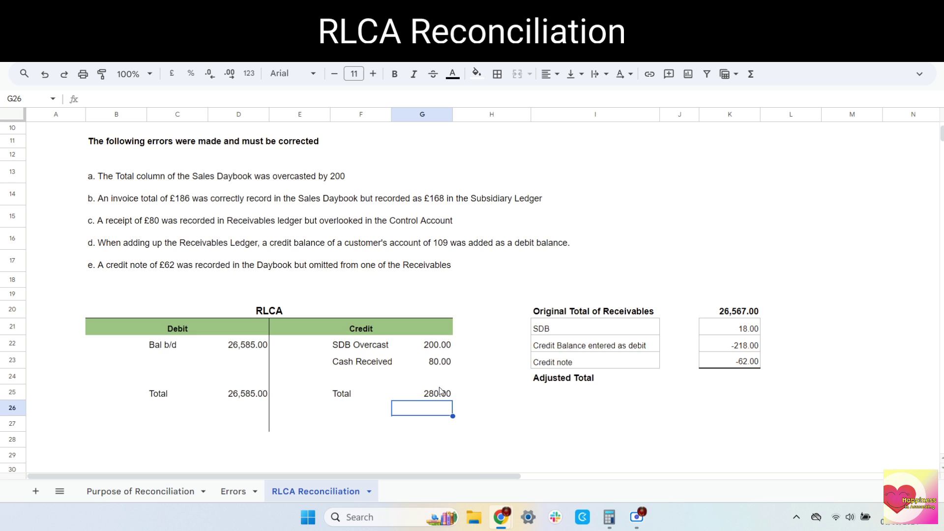
# Switch to Calculator and subtract the credit total of 280 from the debit total of 26585.
pyautogui.click(609, 517)
pyautogui.write('26')
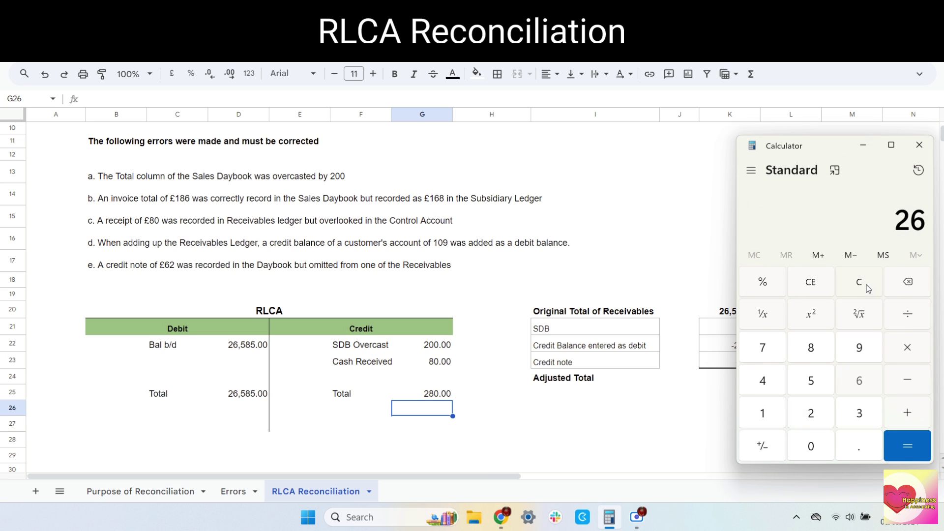
pyautogui.write('585 - 280')
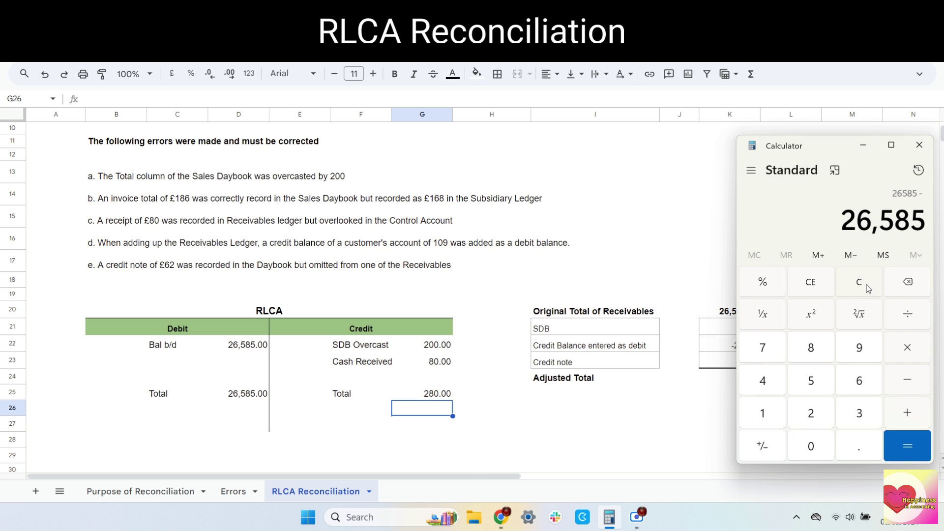
pyautogui.press('Return')
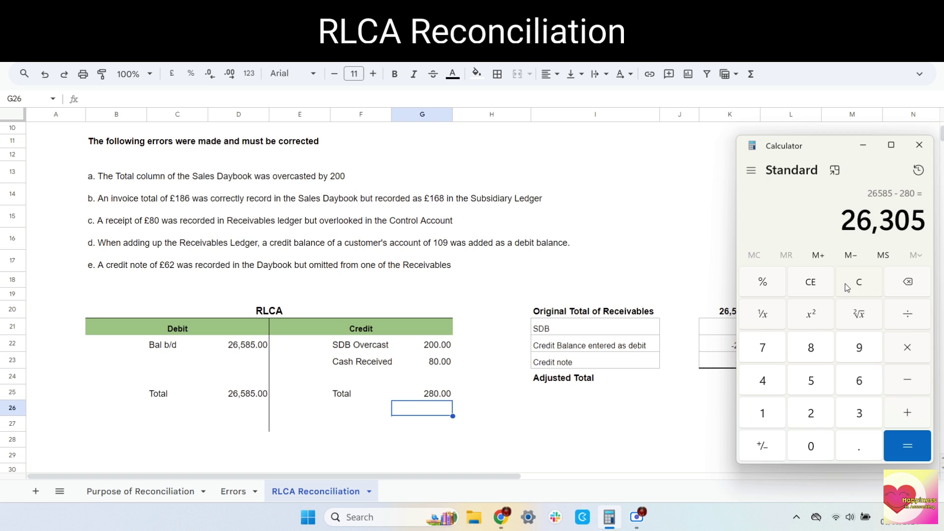
# Enter Bal c/d of 26,305 on the credit side in row 24 and set the credit Total to 26,585.
pyautogui.click(345, 379)
pyautogui.write('Bal')
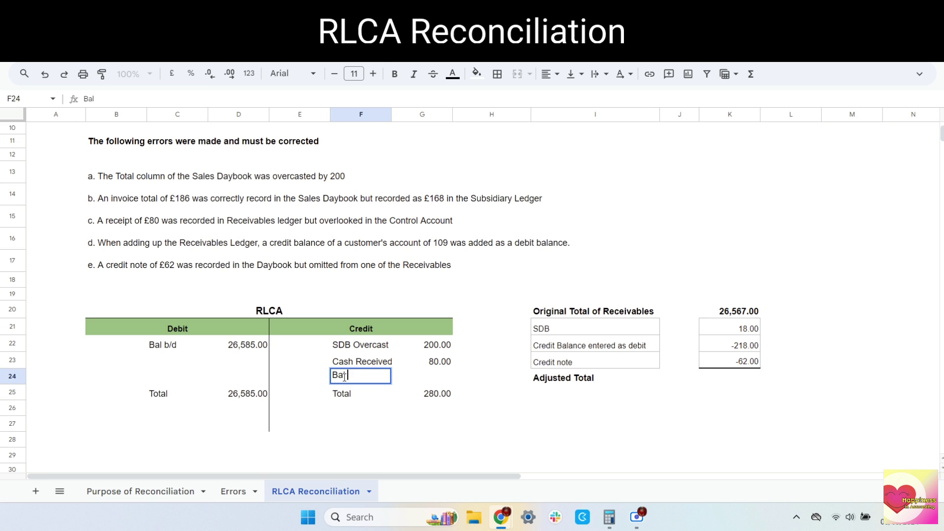
pyautogui.write(' c/d')
pyautogui.click(419, 374)
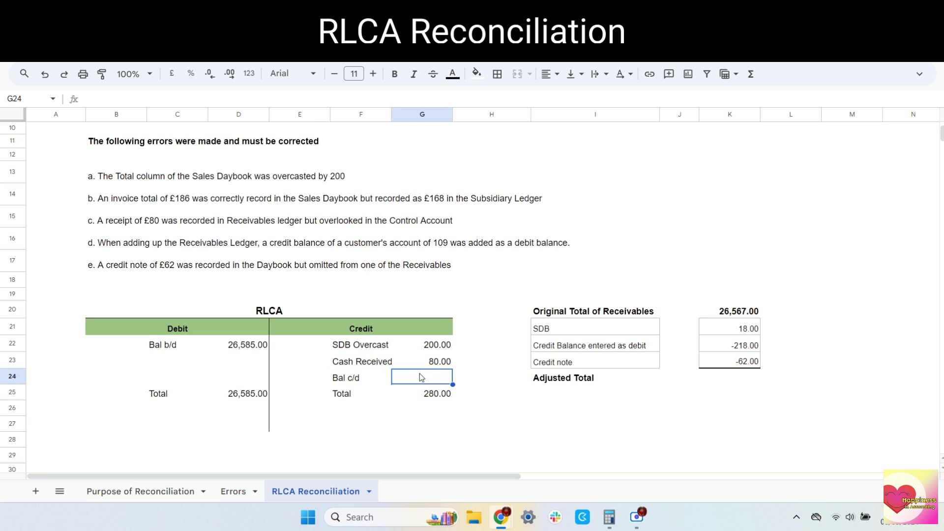
pyautogui.write('263')
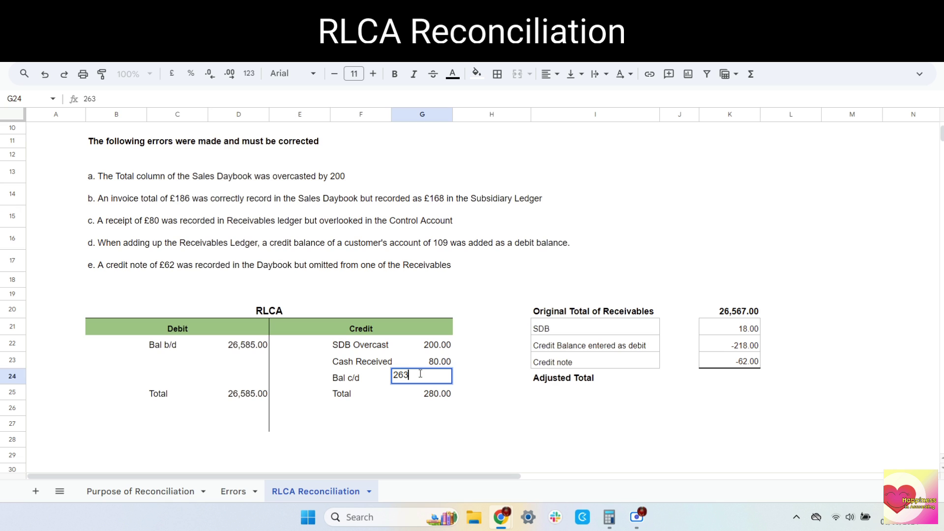
pyautogui.write('505')
pyautogui.press('Return')
pyautogui.write('26585')
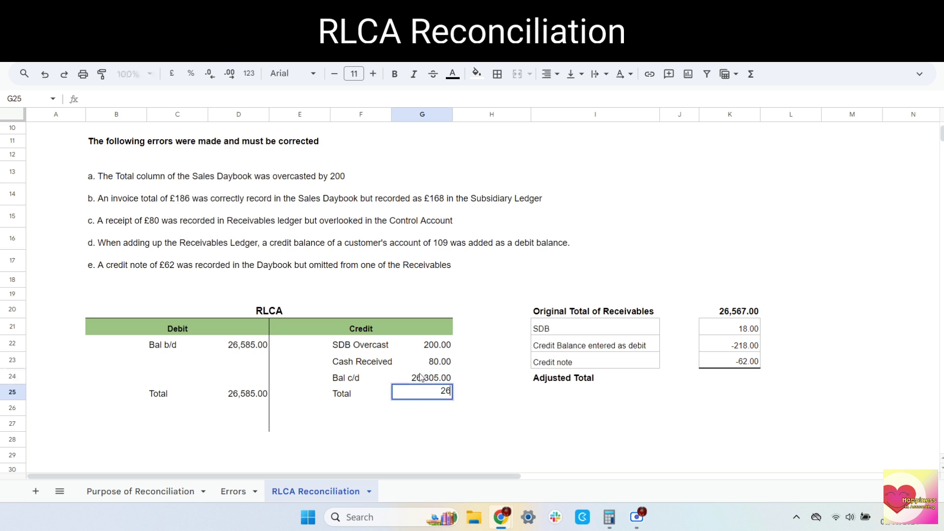
pyautogui.press('Return')
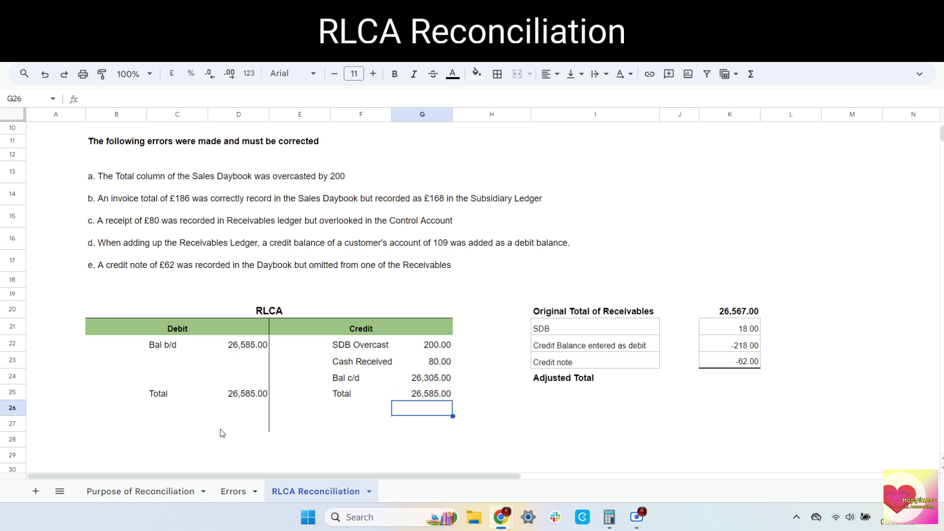
# Add a Bal b/d line of 26305 on the debit side of the RLCA in row 26.
pyautogui.click(154, 416)
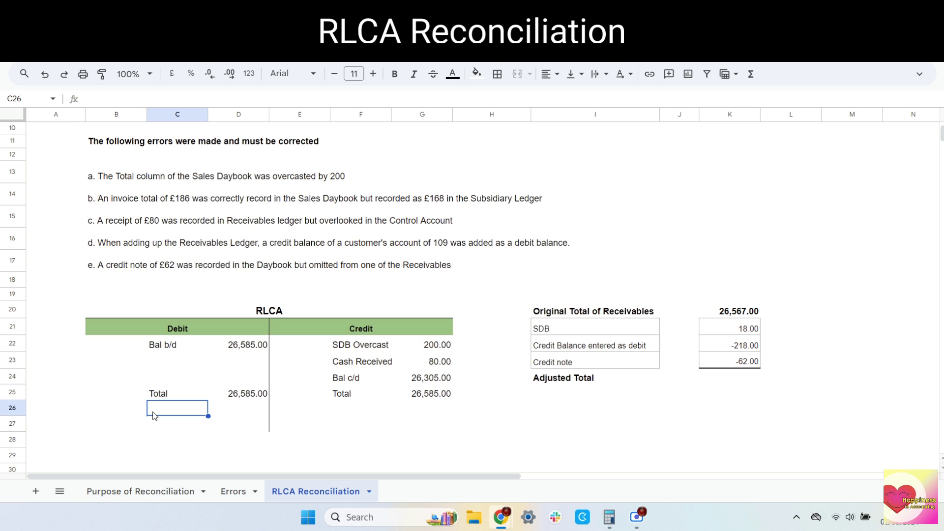
pyautogui.write('Bal')
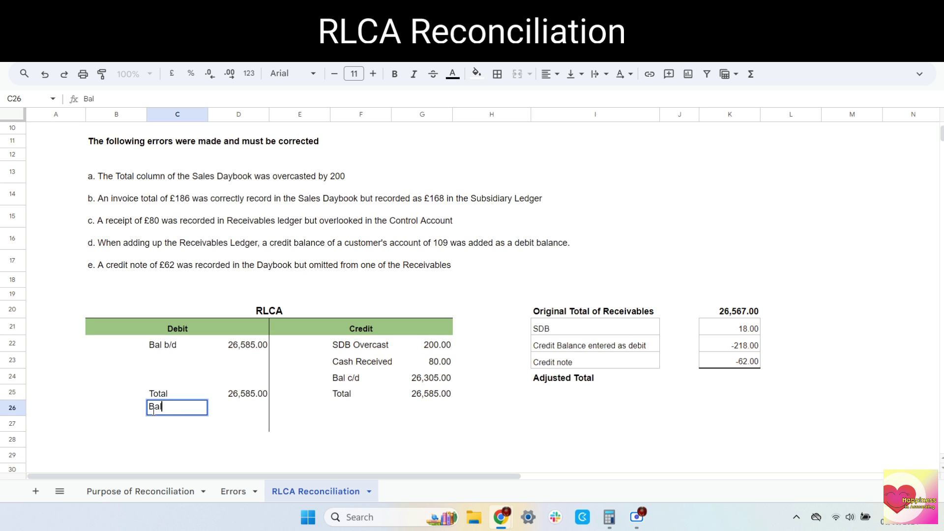
pyautogui.write(' b/d')
pyautogui.click(233, 410)
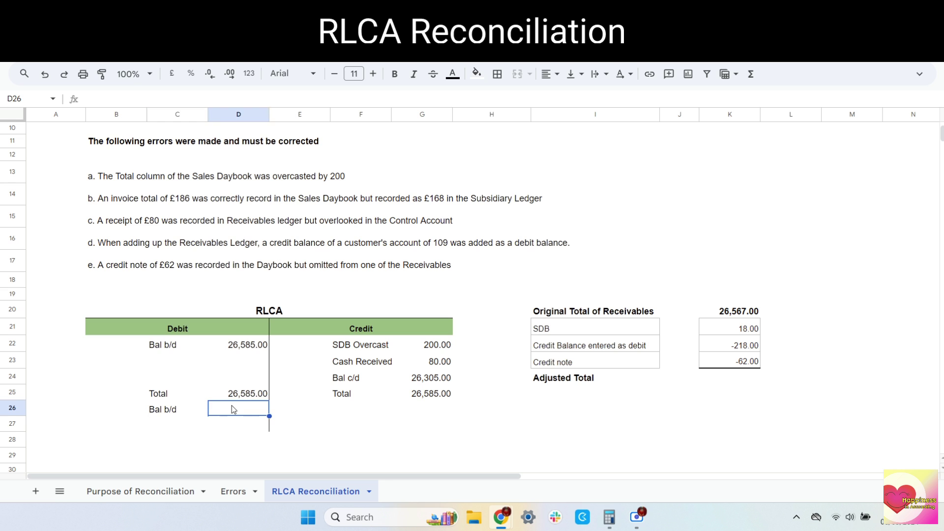
pyautogui.write('26305')
pyautogui.press('Return')
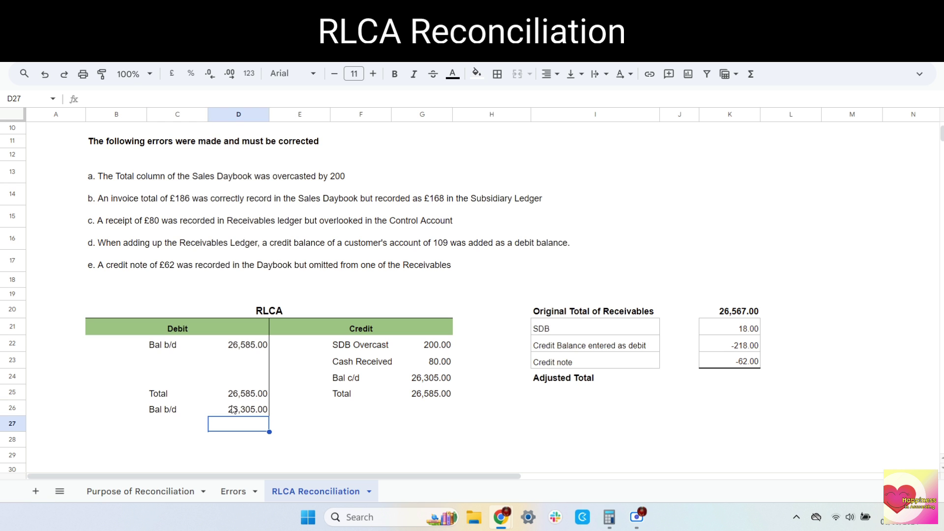
# Switch to Calculator and work out the adjusted receivables total as 26567 + 18 - 218 - 62.
pyautogui.click(610, 518)
pyautogui.moveTo(812, 143); pyautogui.dragTo(379, 147)
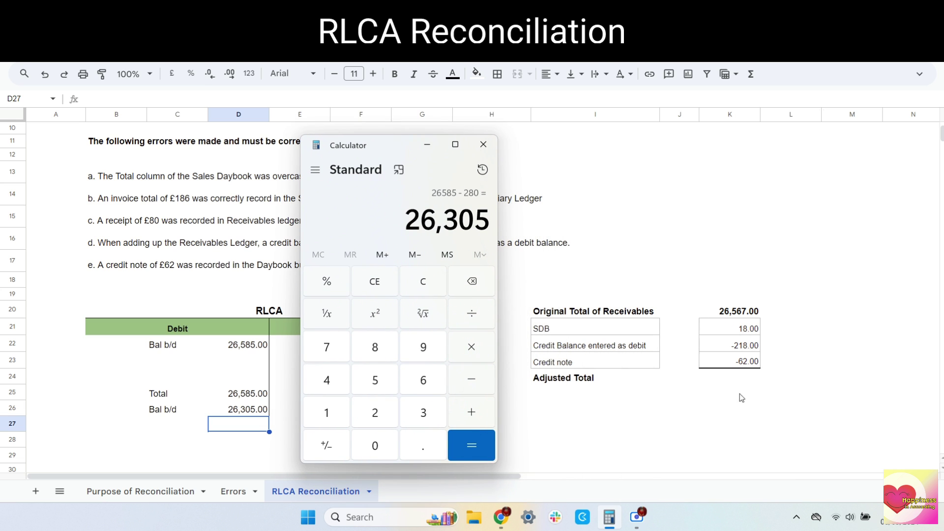
pyautogui.click(430, 288)
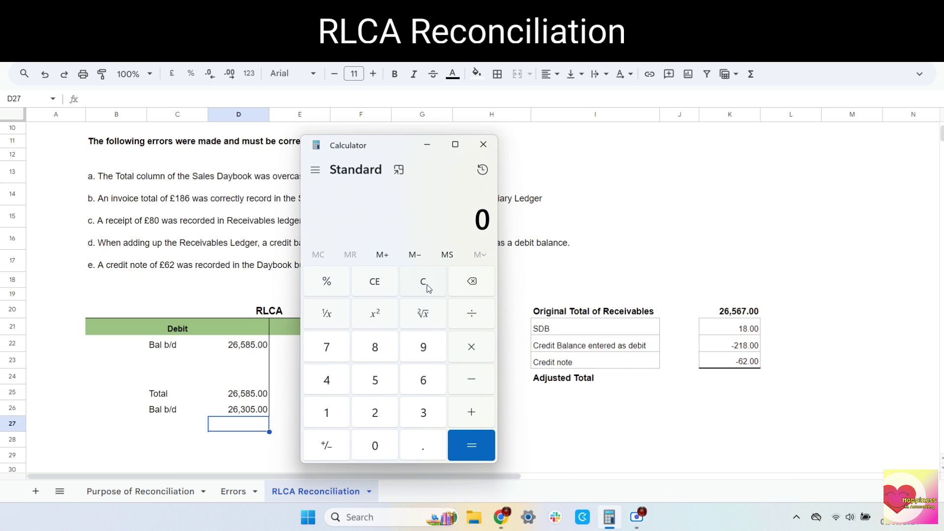
pyautogui.write('26567')
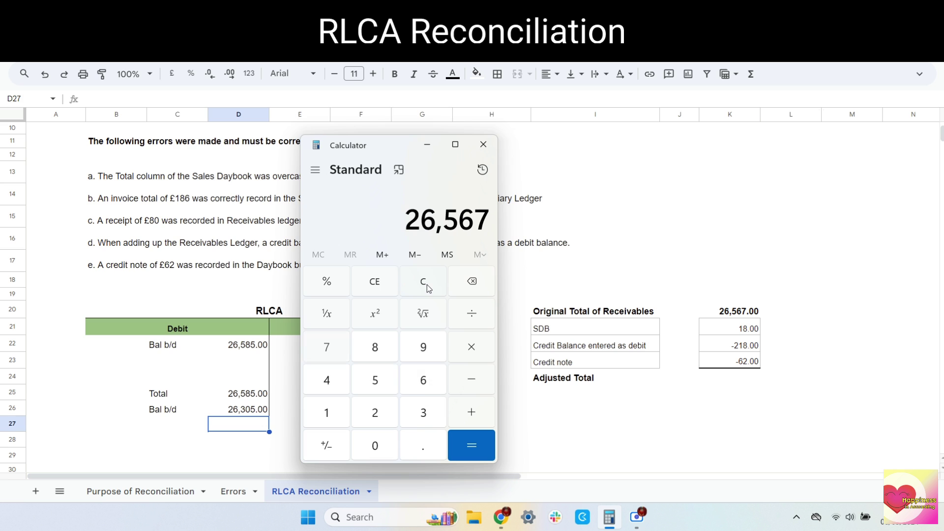
pyautogui.press('+')
pyautogui.write('18')
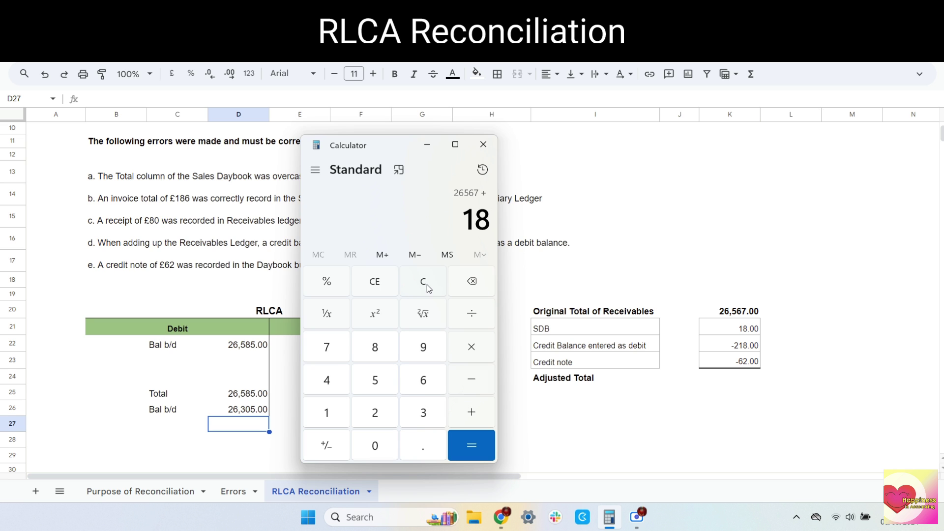
pyautogui.press('-')
pyautogui.write('218')
pyautogui.press('-')
pyautogui.write('62')
pyautogui.press('Return')
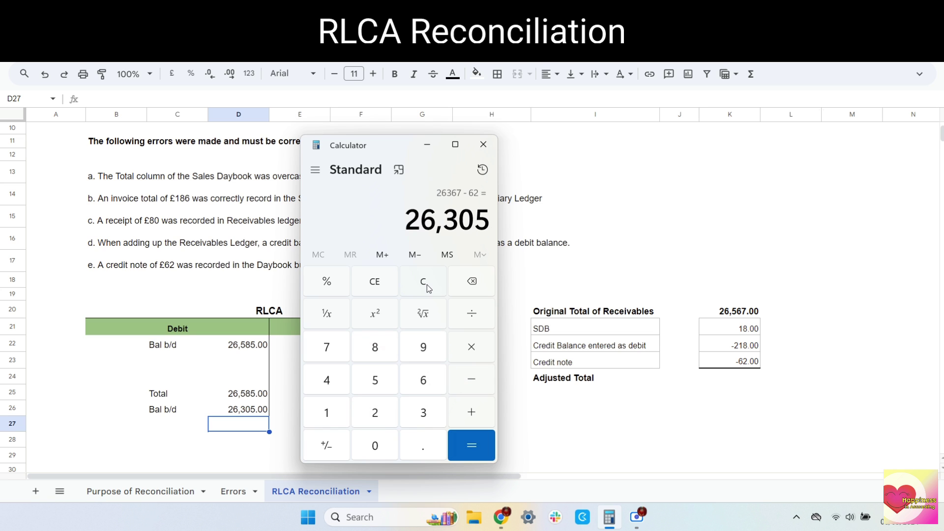
# Return to the spreadsheet and enter 26305 as the Adjusted Total of receivables in K24.
pyautogui.click(728, 376)
pyautogui.write('26305')
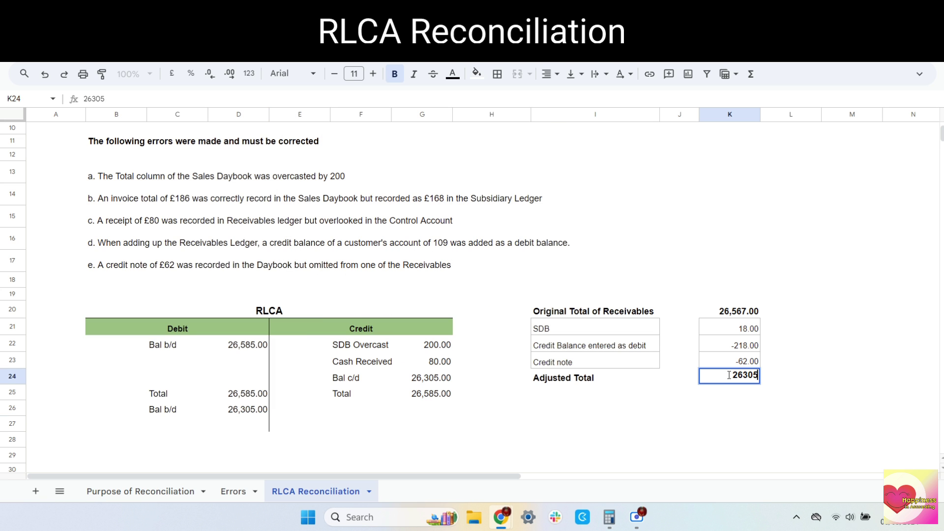
pyautogui.press('Return')
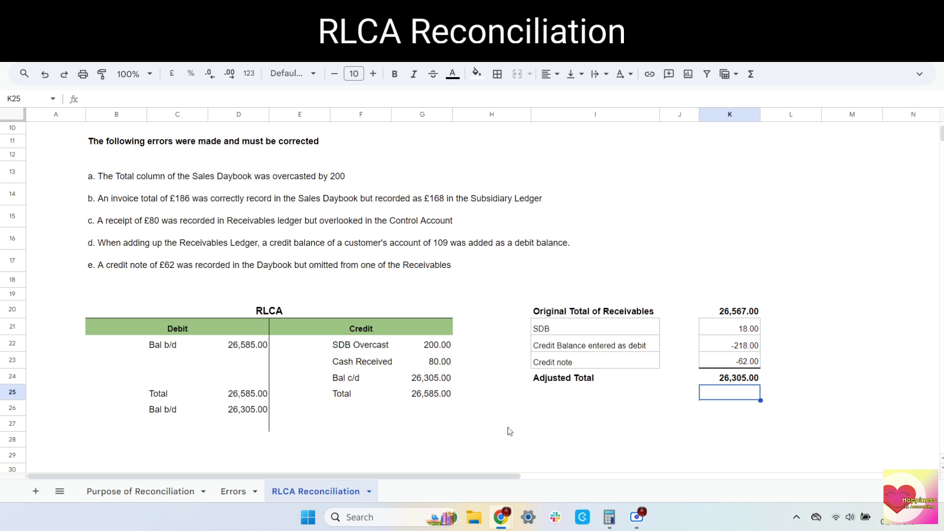